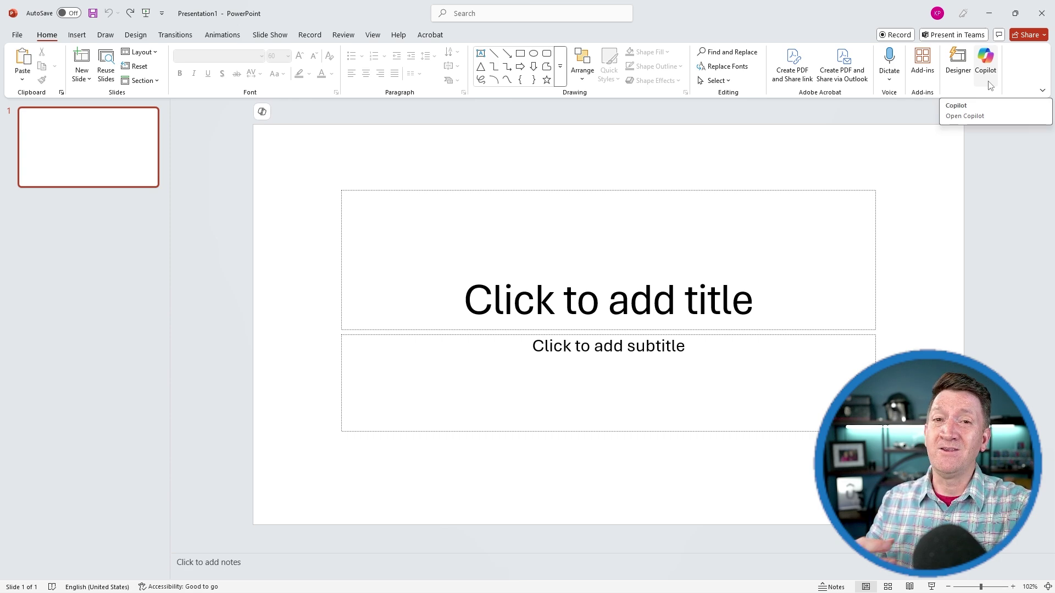
Request Copilot from the blank Presentation1 via the Home ribbon Copilot button
{"action": "left_click", "coordinate": [990, 86]}
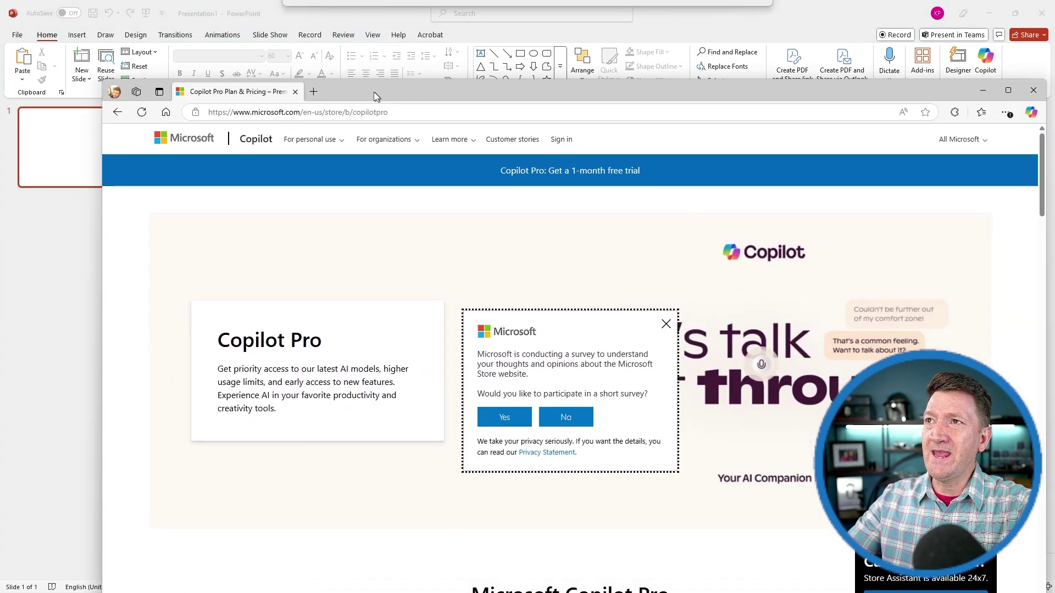
Maximize the Edge window, close the website survey, and scroll down the Copilot Pro page
{"action": "double_click", "coordinate": [365, 85]}
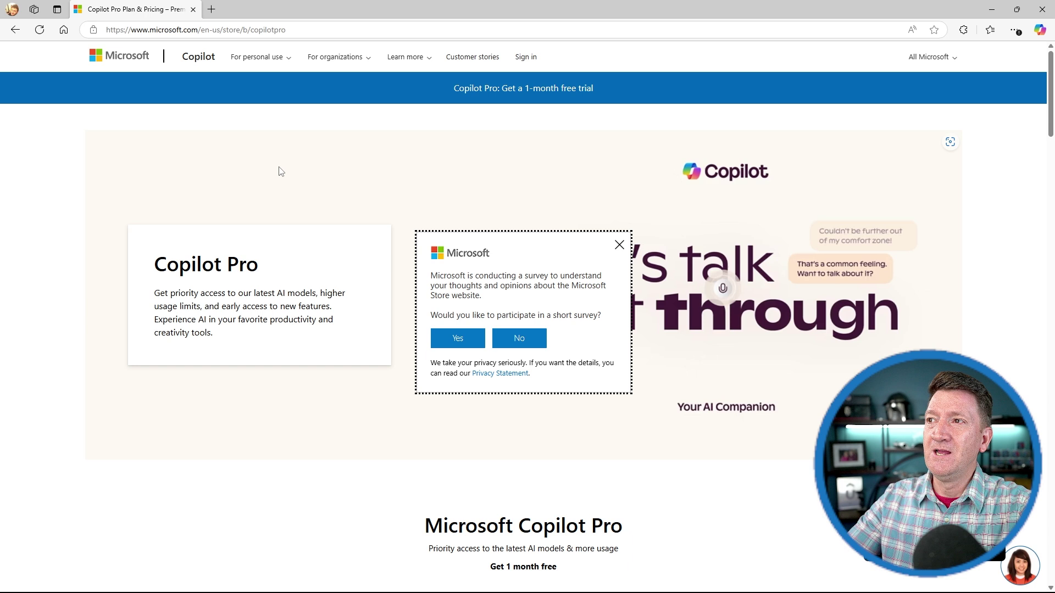
{"action": "left_click", "coordinate": [619, 245]}
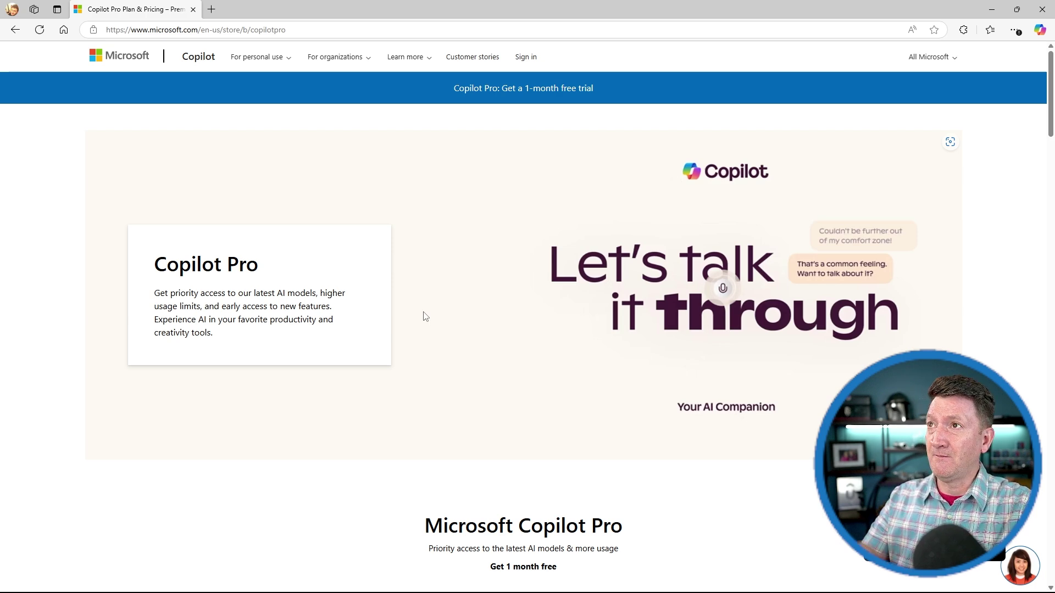
{"action": "scroll", "coordinate": [406, 328], "scroll_direction": "down", "scroll_amount": 4}
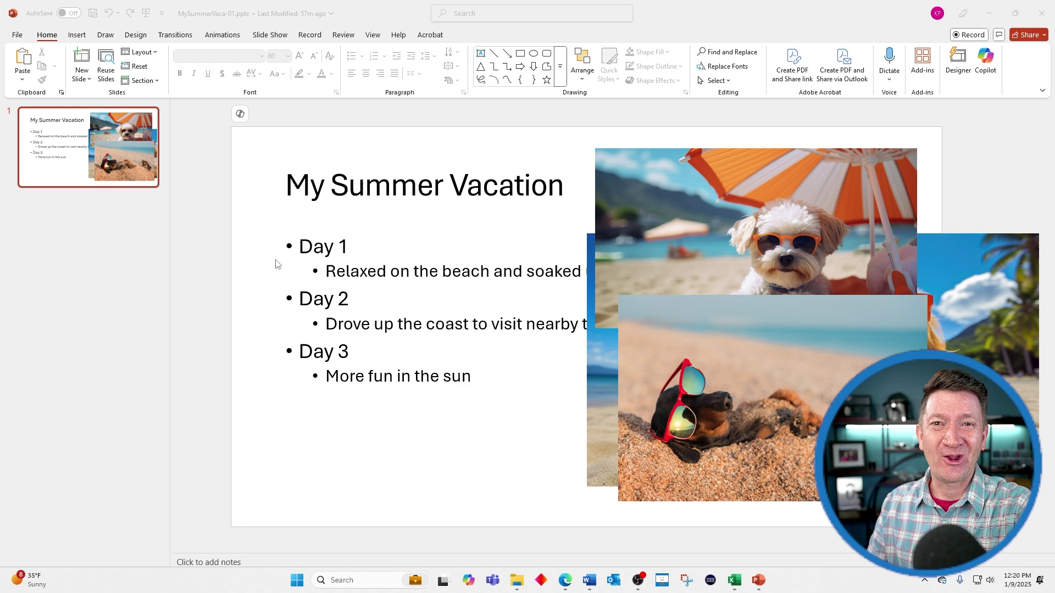
{"action": "left_click", "coordinate": [363, 17]}
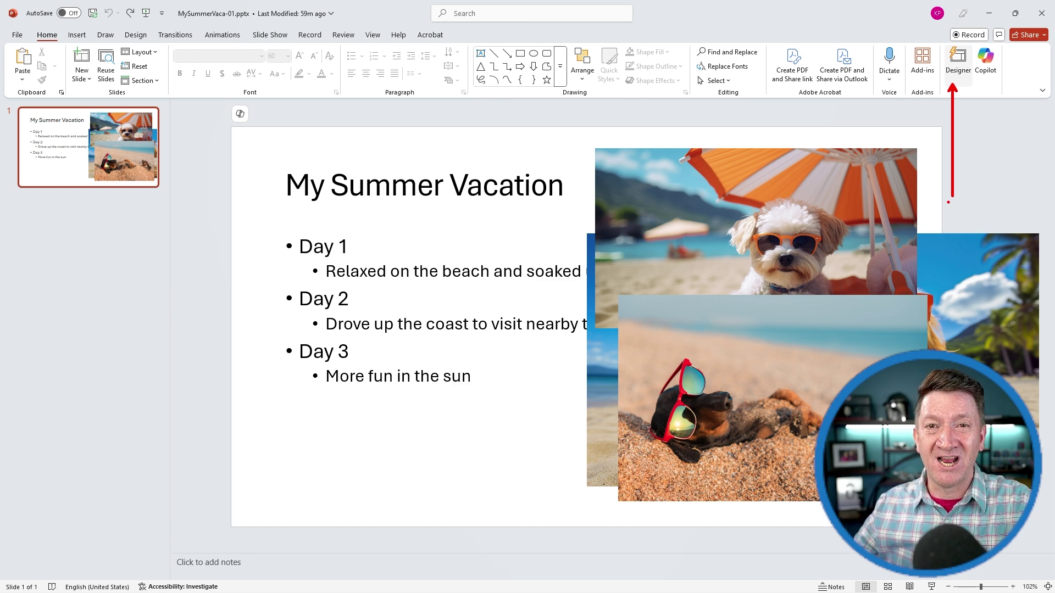
Show Designer layout ideas for the My Summer Vacation slide and close the Copilot notice
{"action": "left_click", "coordinate": [948, 81]}
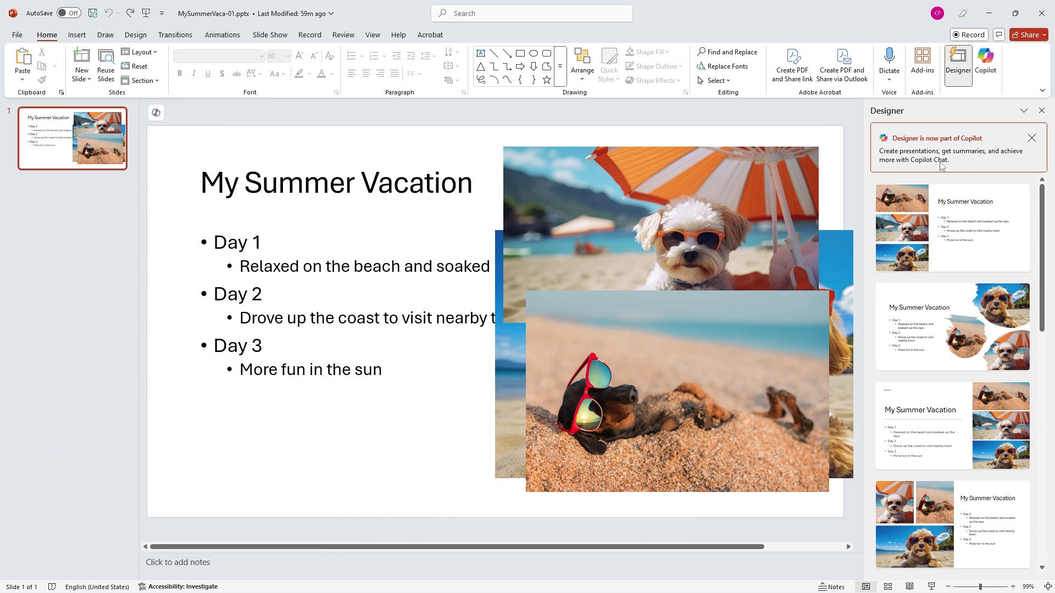
{"action": "left_click", "coordinate": [1032, 139]}
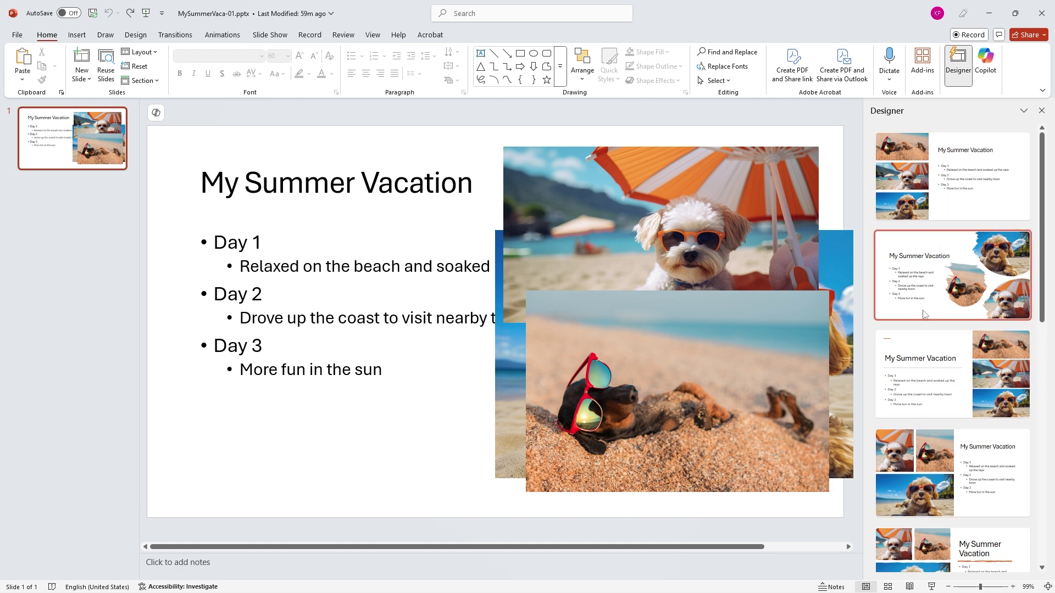
Try several Designer layouts, settling on text left with dog photos in a curved block right
{"action": "left_click", "coordinate": [952, 207]}
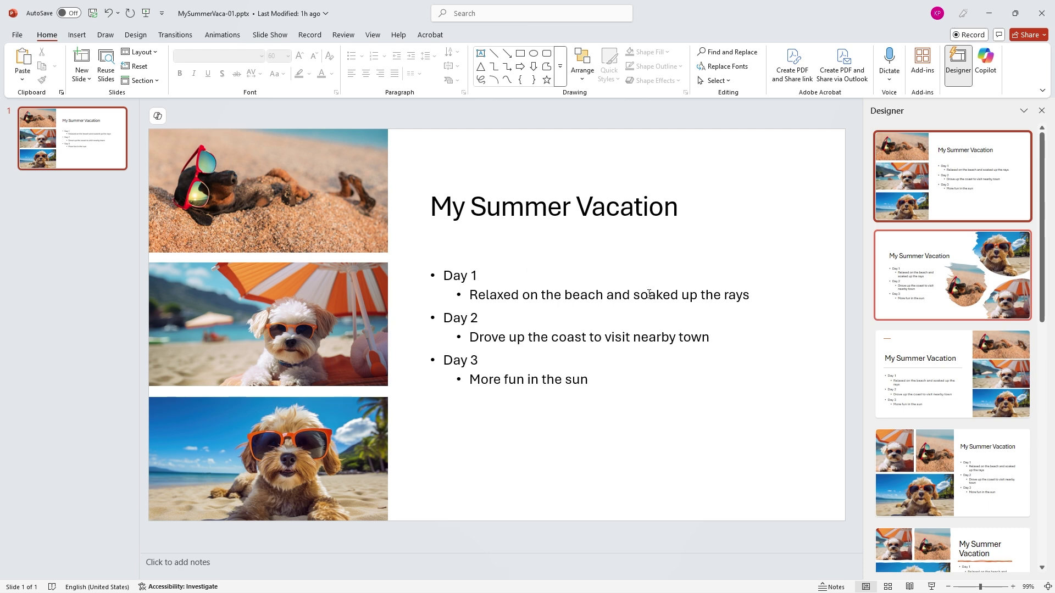
{"action": "left_click", "coordinate": [918, 315]}
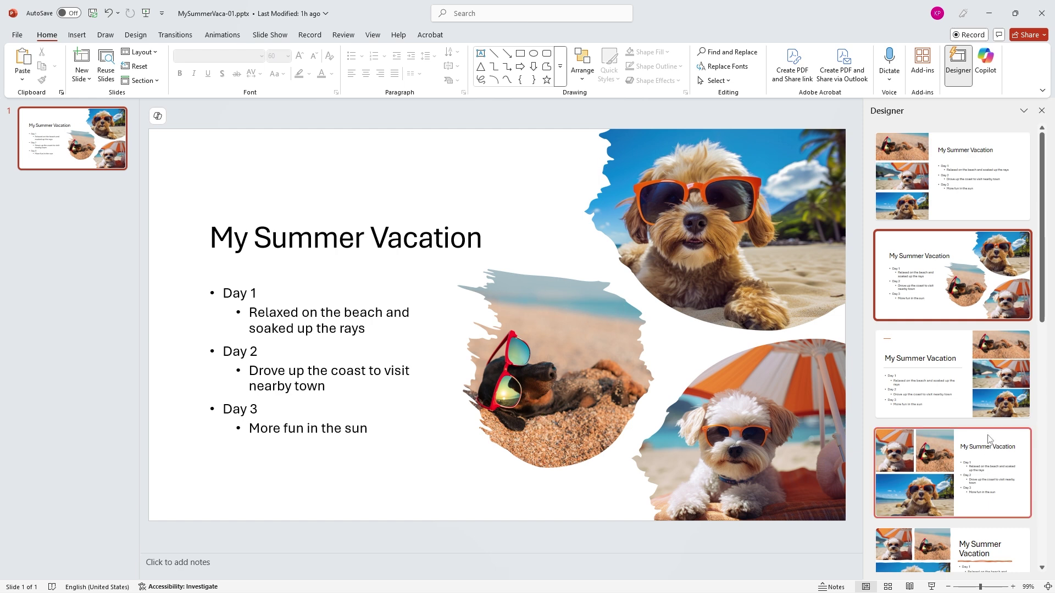
{"action": "scroll", "coordinate": [976, 383], "scroll_direction": "down", "scroll_amount": 3}
{"action": "scroll", "coordinate": [977, 383], "scroll_direction": "down", "scroll_amount": 2}
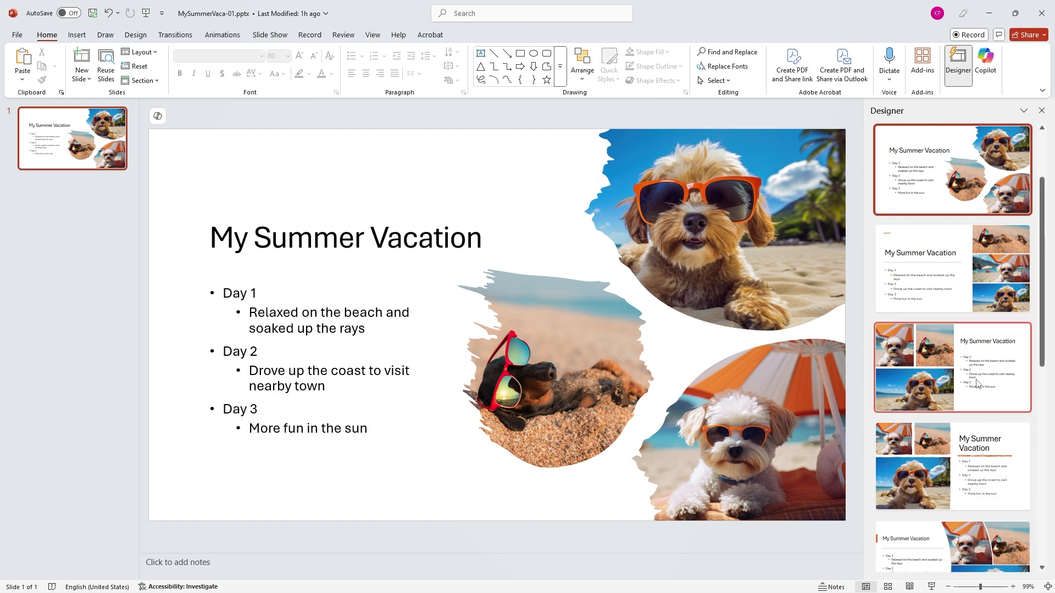
{"action": "left_click", "coordinate": [921, 445]}
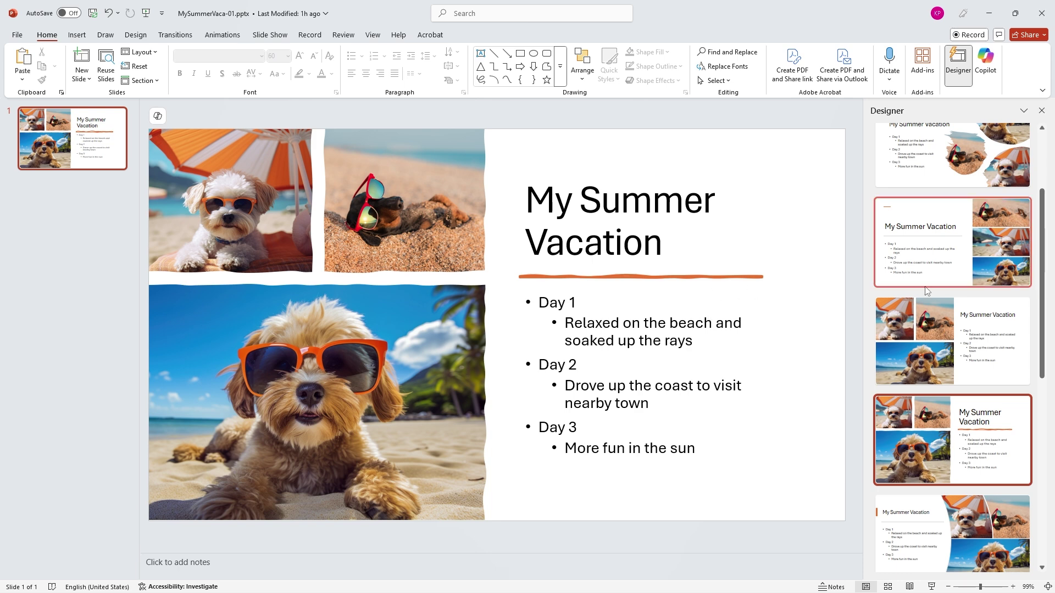
{"action": "scroll", "coordinate": [924, 286], "scroll_direction": "down", "scroll_amount": 2}
{"action": "left_click", "coordinate": [921, 464]}
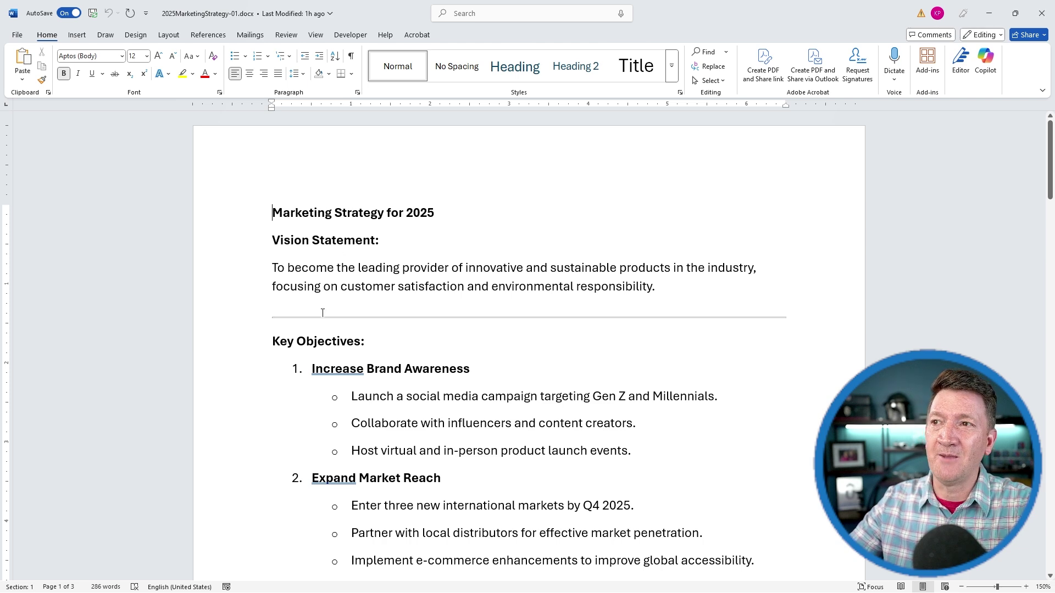
{"action": "scroll", "coordinate": [322, 312], "scroll_direction": "down", "scroll_amount": 4}
{"action": "double_click", "coordinate": [333, 174]}
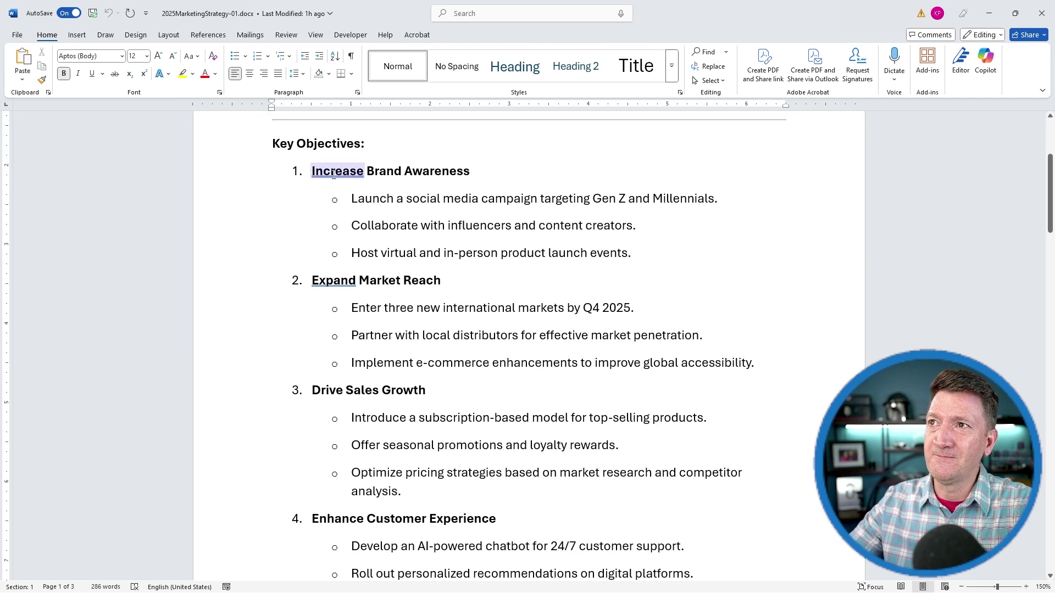
{"action": "left_click", "coordinate": [376, 186]}
{"action": "double_click", "coordinate": [333, 281]}
{"action": "left_click", "coordinate": [483, 290]}
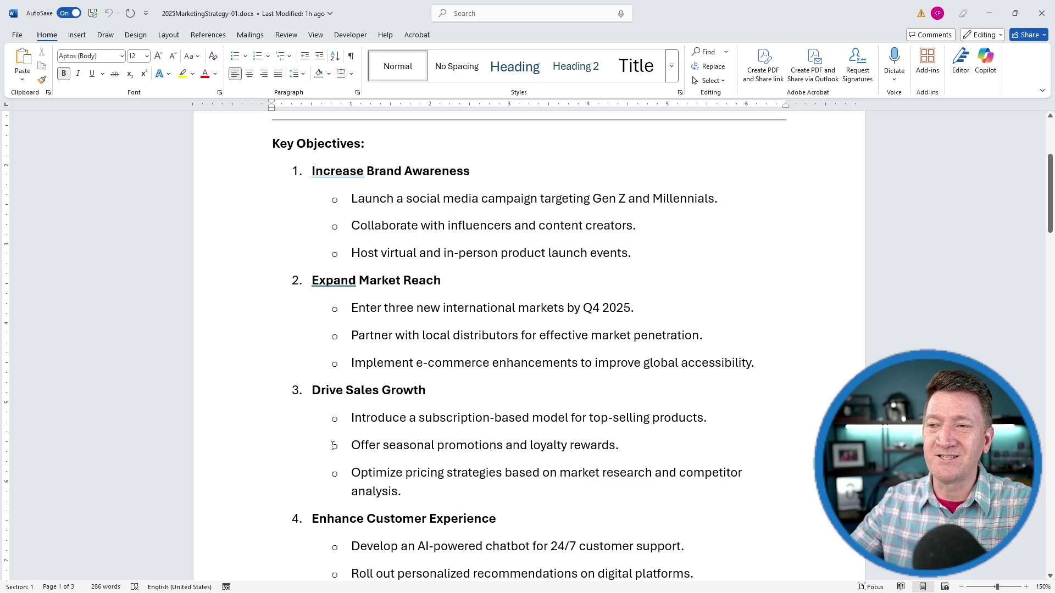
{"action": "scroll", "coordinate": [334, 446], "scroll_direction": "down", "scroll_amount": 7}
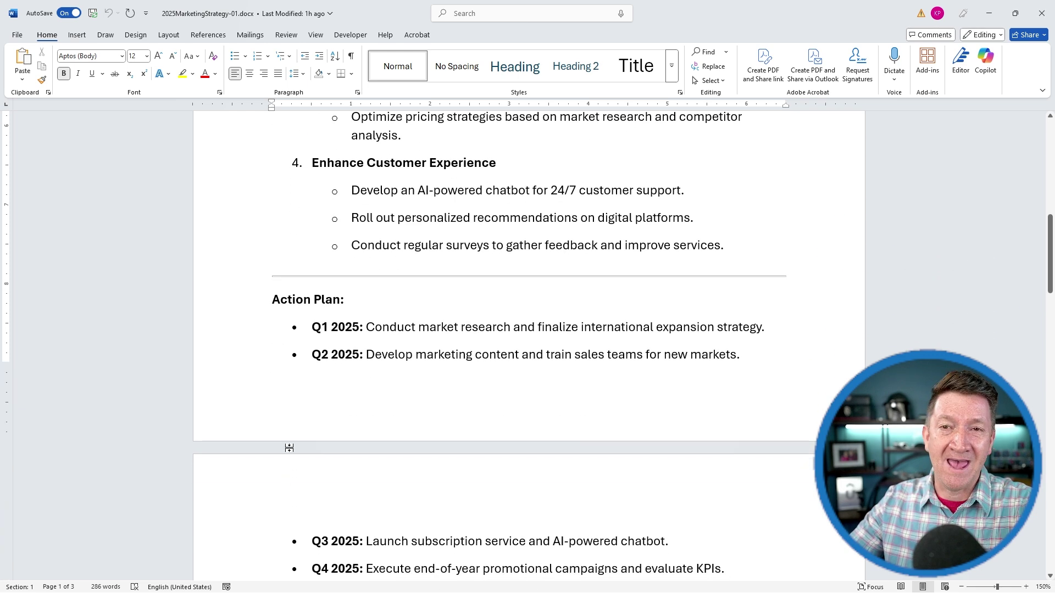
{"action": "scroll", "coordinate": [289, 448], "scroll_direction": "down", "scroll_amount": 7}
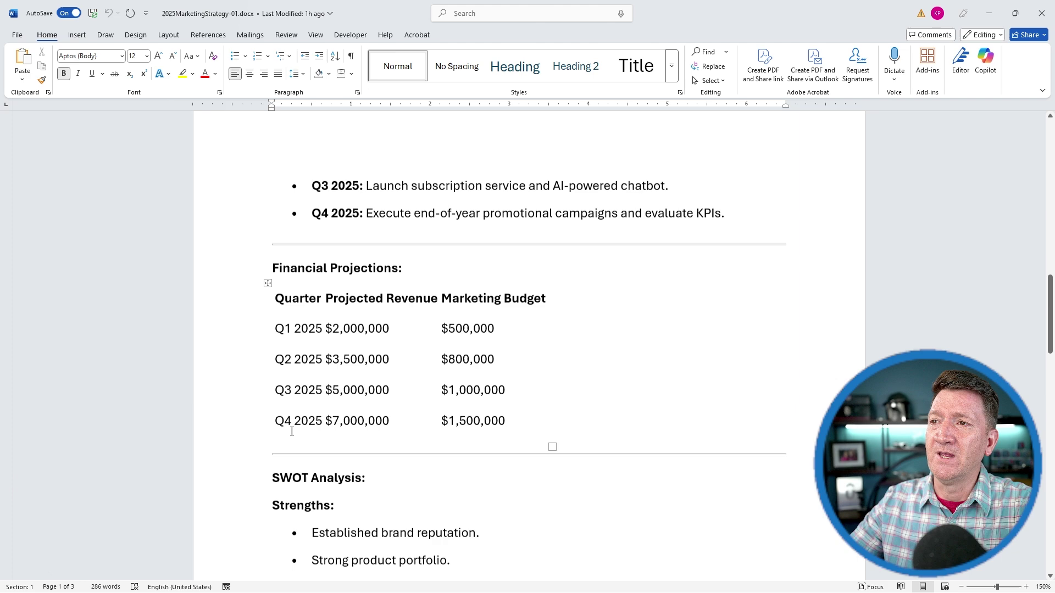
{"action": "scroll", "coordinate": [319, 428], "scroll_direction": "down", "scroll_amount": 6}
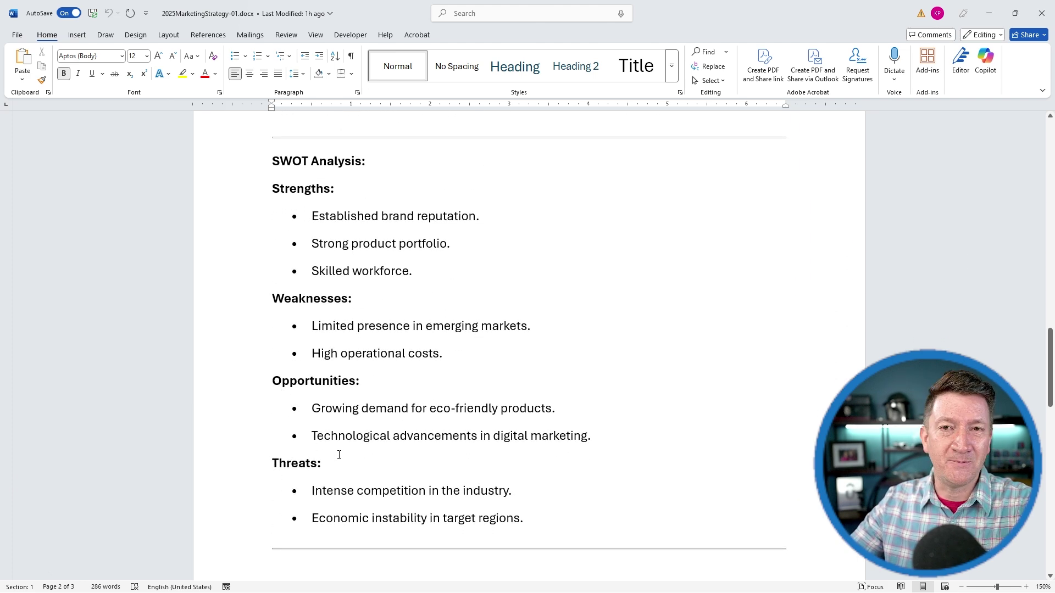
{"action": "scroll", "coordinate": [331, 471], "scroll_direction": "down", "scroll_amount": 7}
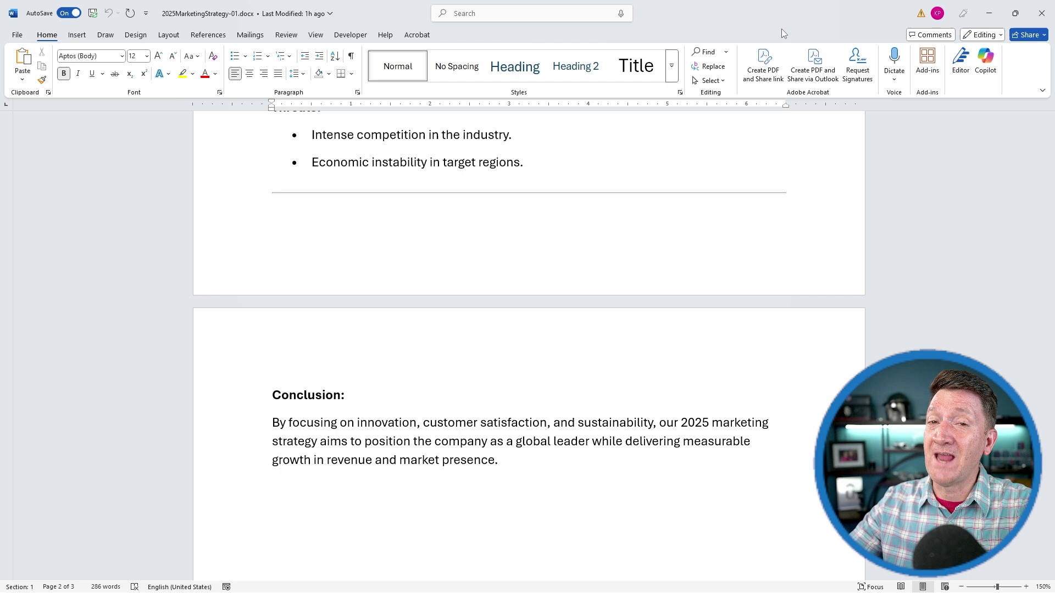
Close the marketing strategy document in Word and open Copilot beside the blank presentation
{"action": "left_click", "coordinate": [1036, 18]}
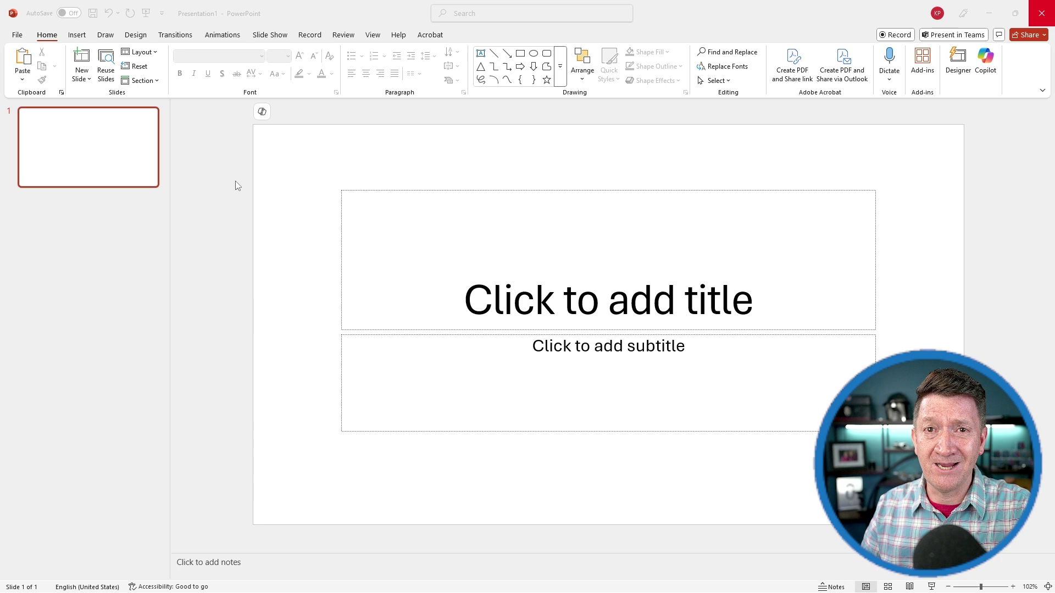
{"action": "left_click", "coordinate": [48, 38]}
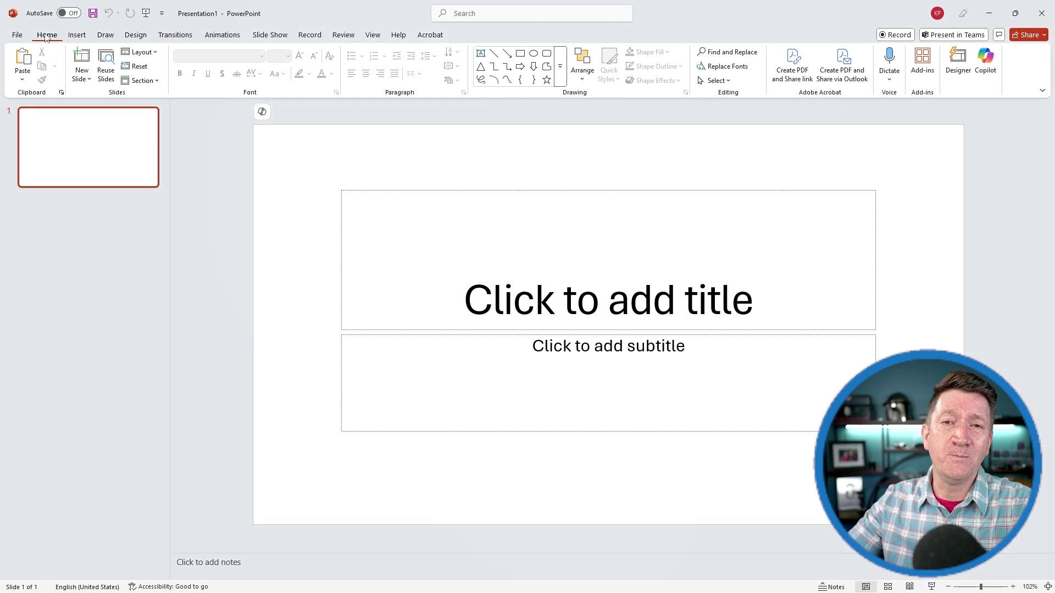
{"action": "left_click", "coordinate": [986, 66]}
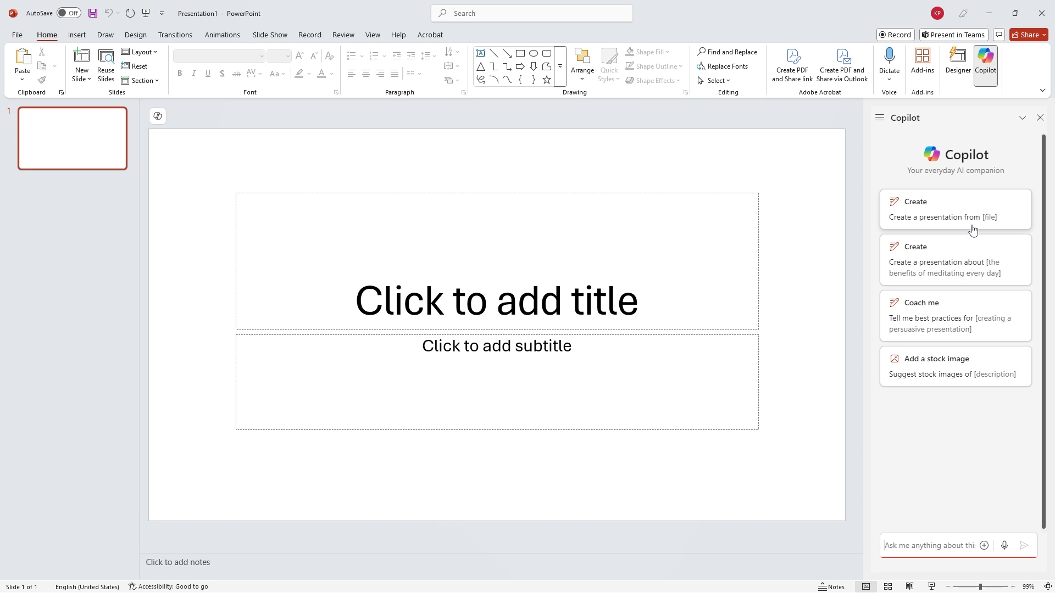
Start a 'Create a presentation from' file prompt and browse the recent Files list
{"action": "left_click", "coordinate": [930, 220]}
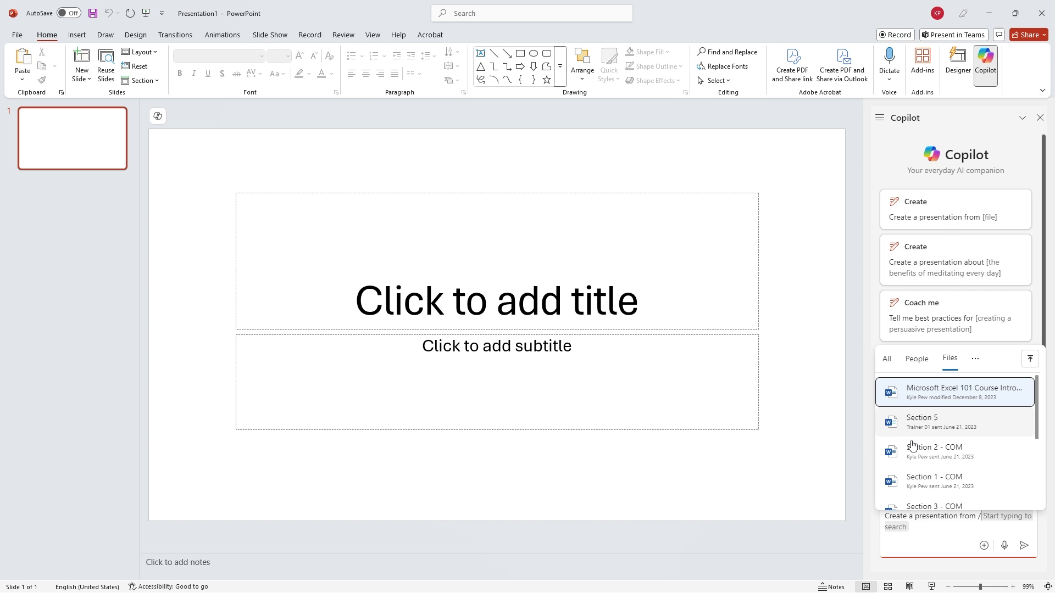
{"action": "scroll", "coordinate": [922, 434], "scroll_direction": "down", "scroll_amount": 5}
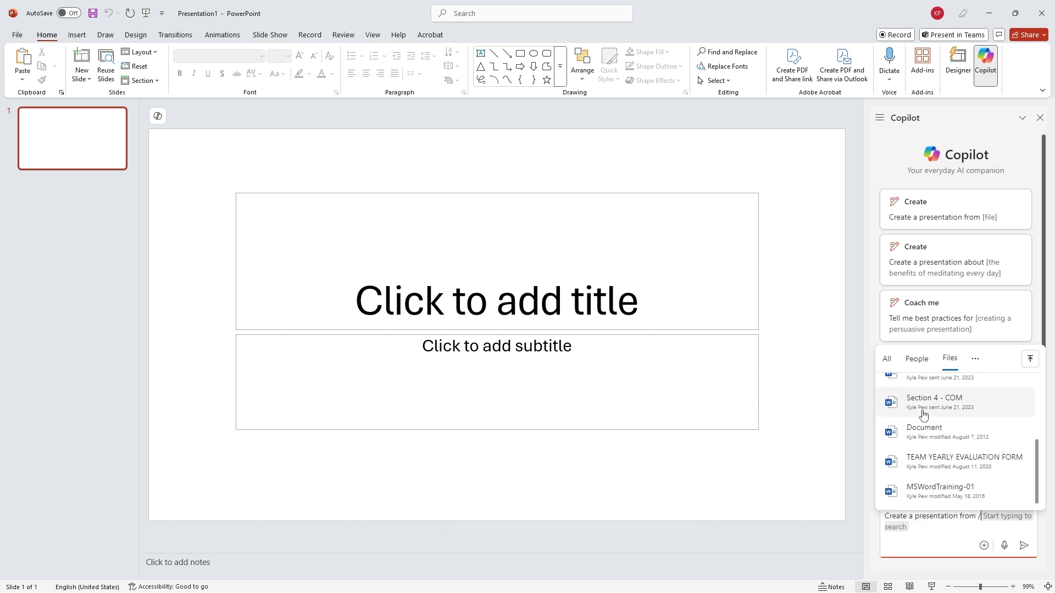
{"action": "scroll", "coordinate": [923, 415], "scroll_direction": "up", "scroll_amount": 5}
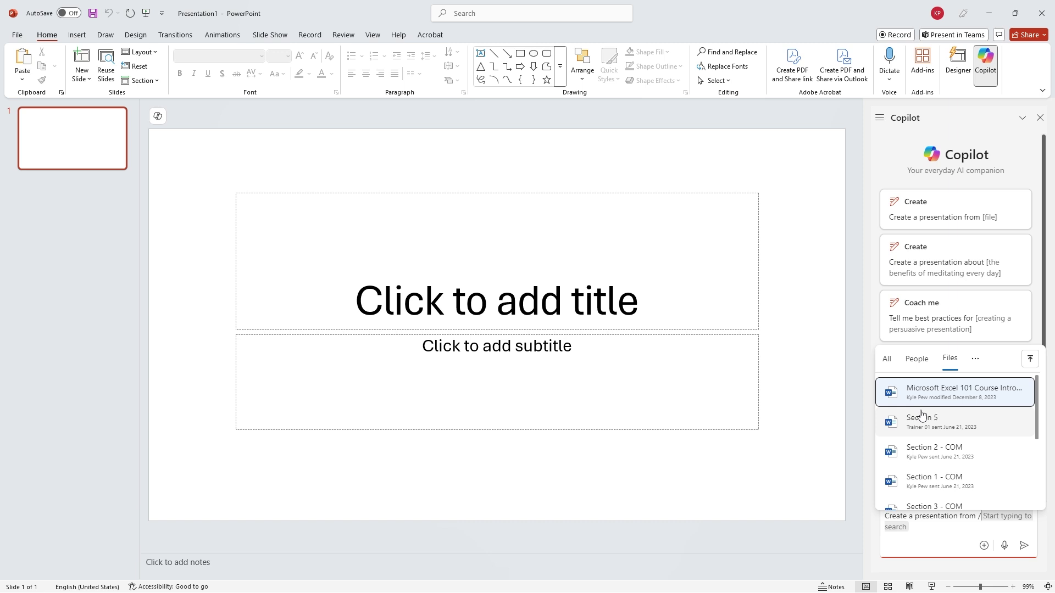
{"action": "scroll", "coordinate": [933, 446], "scroll_direction": "down", "scroll_amount": 3}
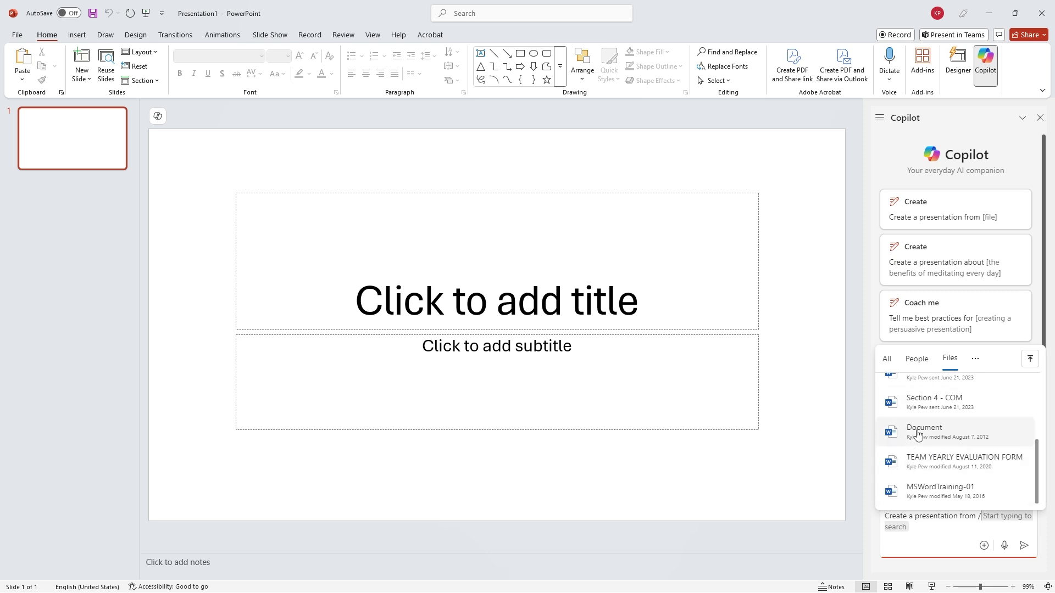
{"action": "scroll", "coordinate": [918, 435], "scroll_direction": "up", "scroll_amount": 3}
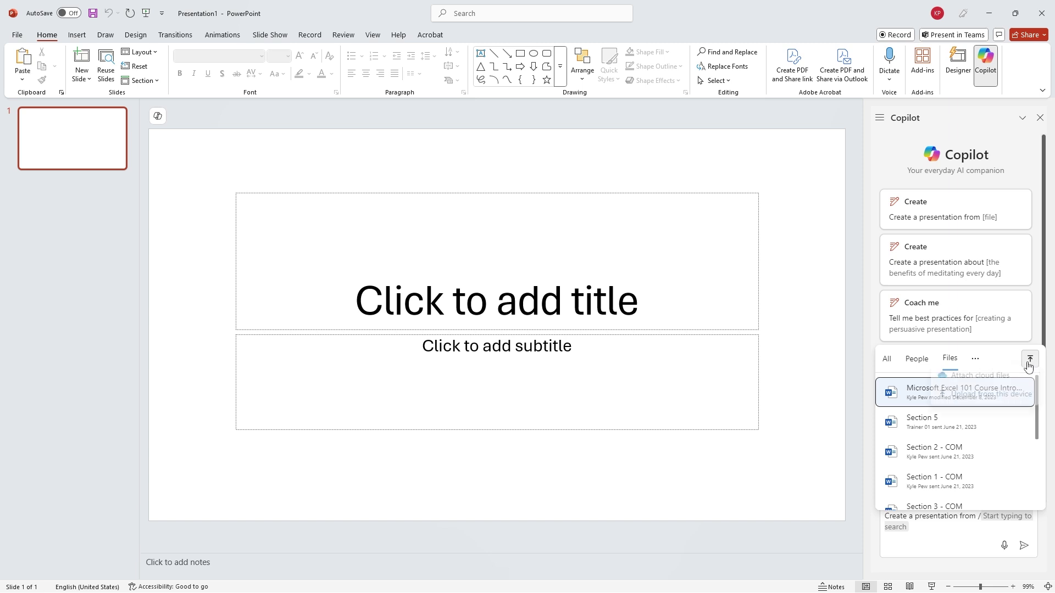
Upload 2025MarketingStrategy-01.docx from this device and attach it to the Copilot prompt
{"action": "left_click", "coordinate": [1029, 361]}
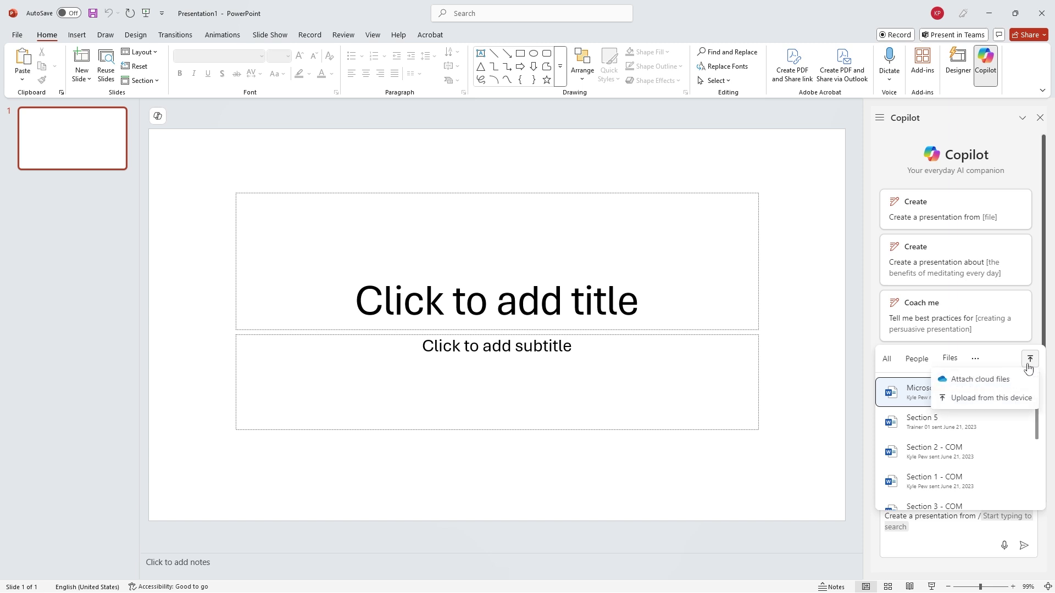
{"action": "left_click", "coordinate": [986, 403]}
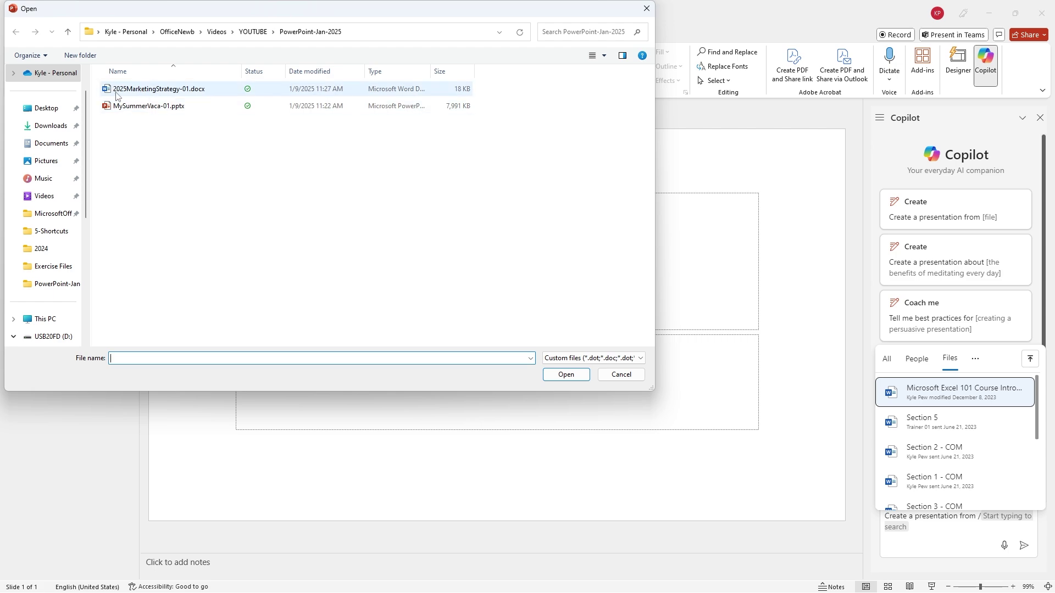
{"action": "left_click", "coordinate": [174, 92]}
{"action": "left_click", "coordinate": [565, 374]}
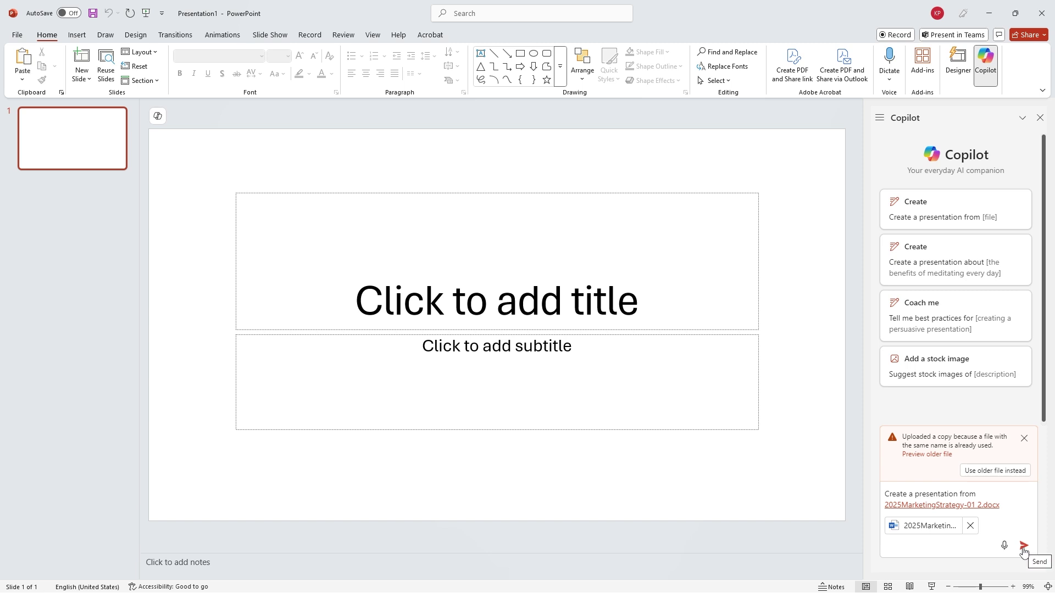
Send the prompt so Copilot generates the Marketing Strategy for 2025 deck
{"action": "left_click", "coordinate": [1023, 546]}
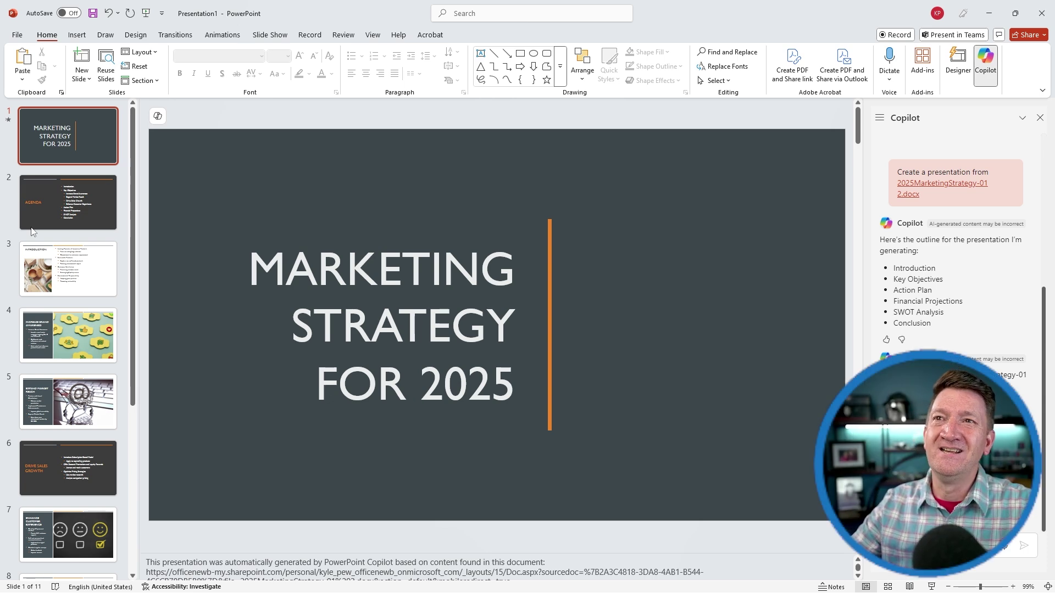
Step through the generated slides from Introduction to SWOT Analysis (slides 3–10)
{"action": "scroll", "coordinate": [417, 412], "scroll_direction": "down", "scroll_amount": 1}
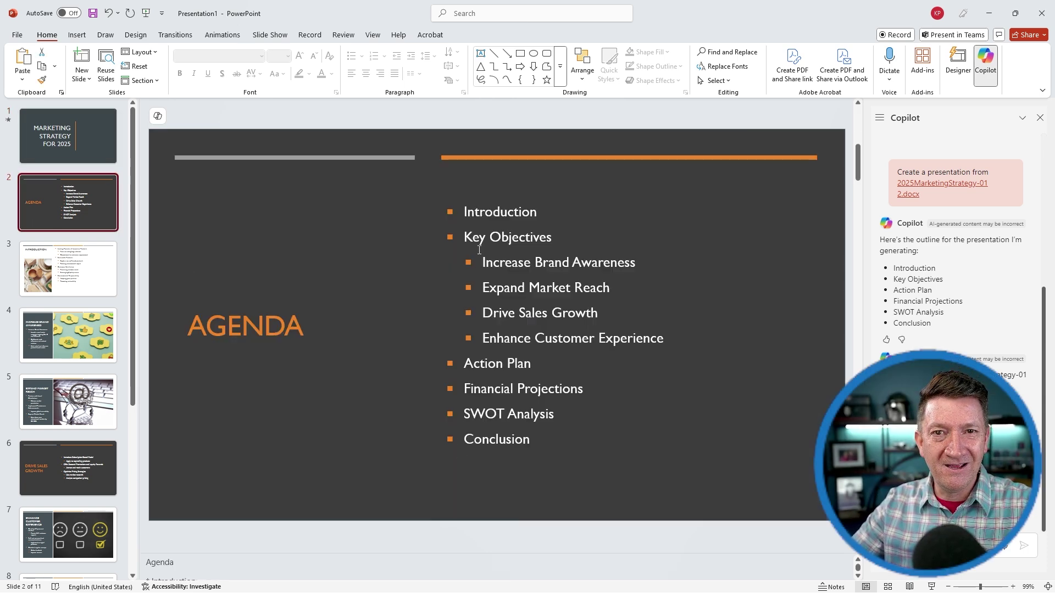
{"action": "left_click", "coordinate": [74, 276]}
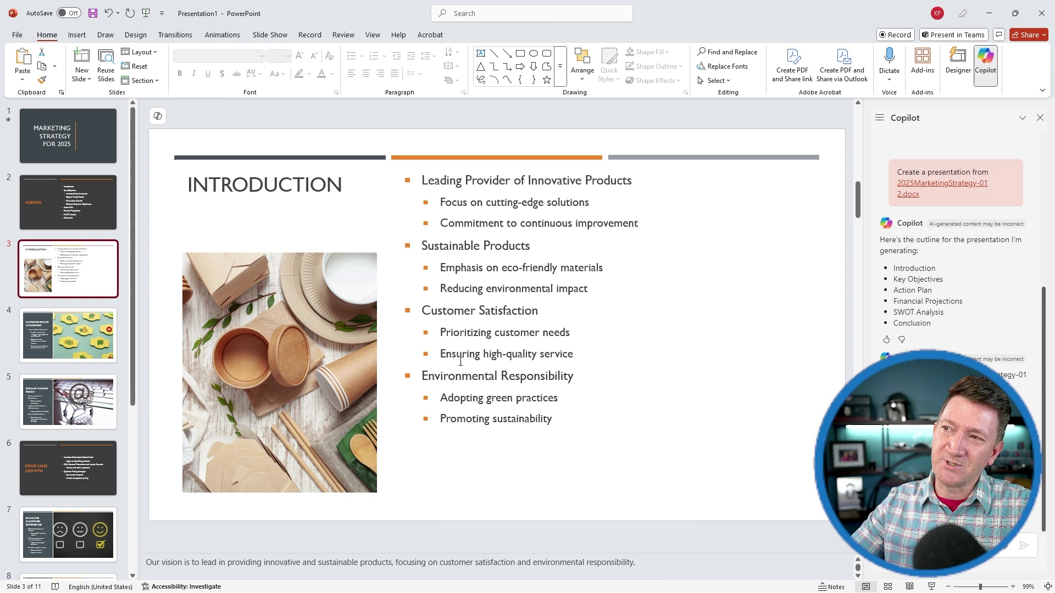
{"action": "left_click", "coordinate": [68, 328]}
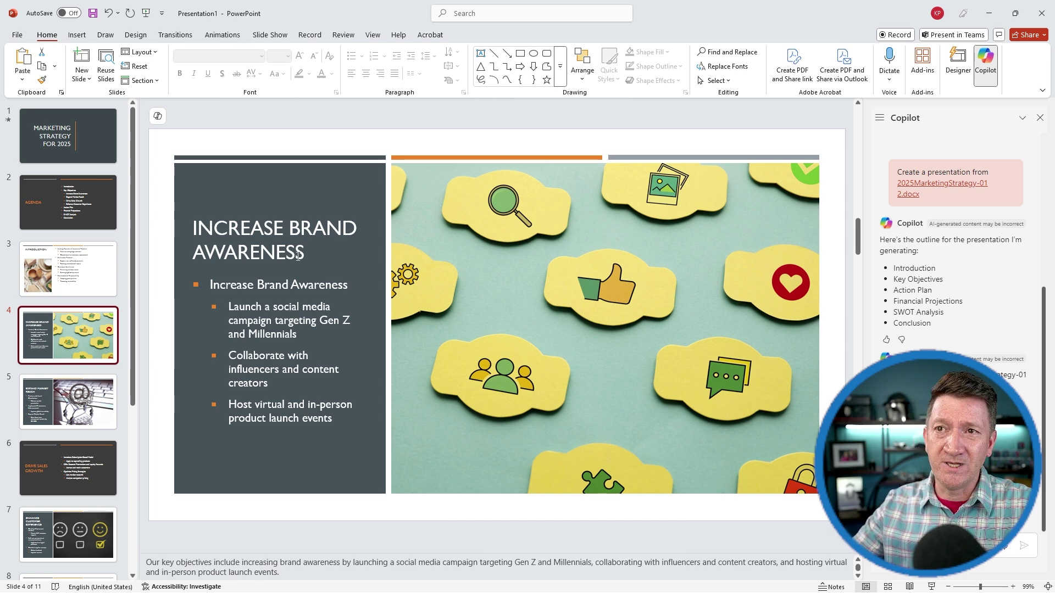
{"action": "key", "text": "Down"}
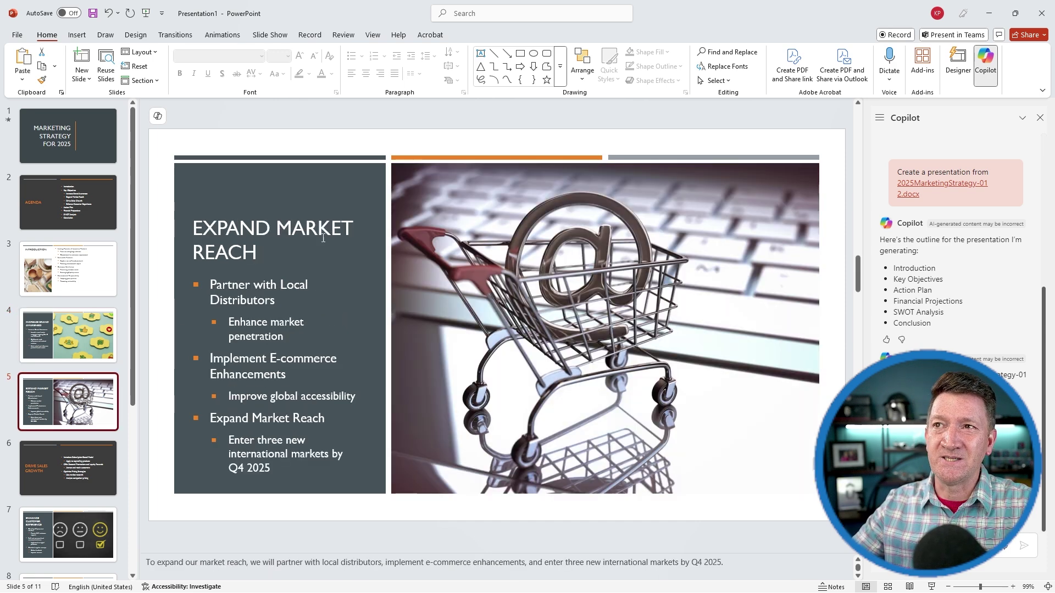
{"action": "key", "text": "Down"}
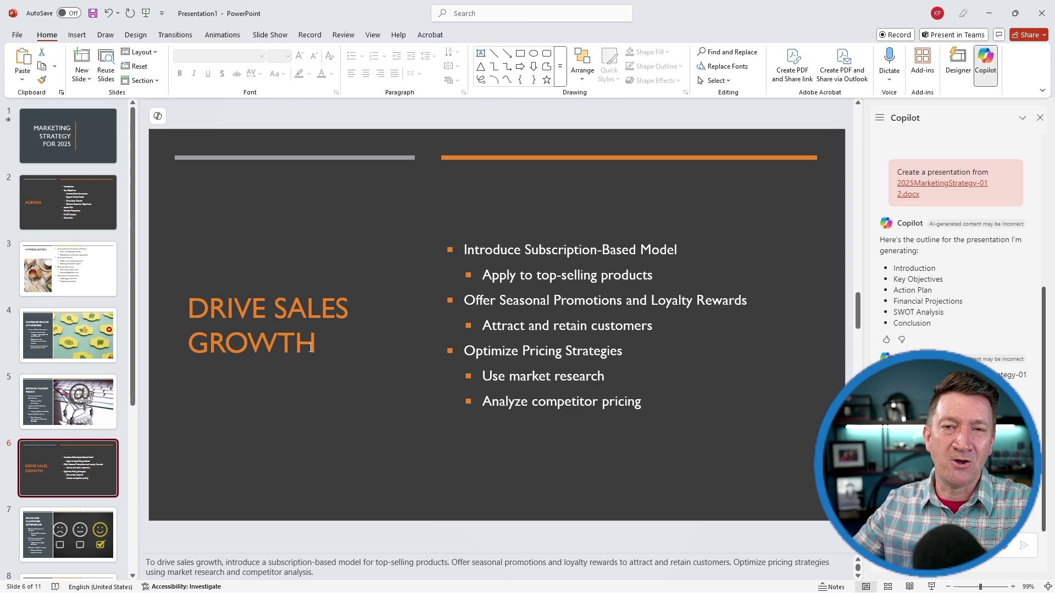
{"action": "key", "text": "Down"}
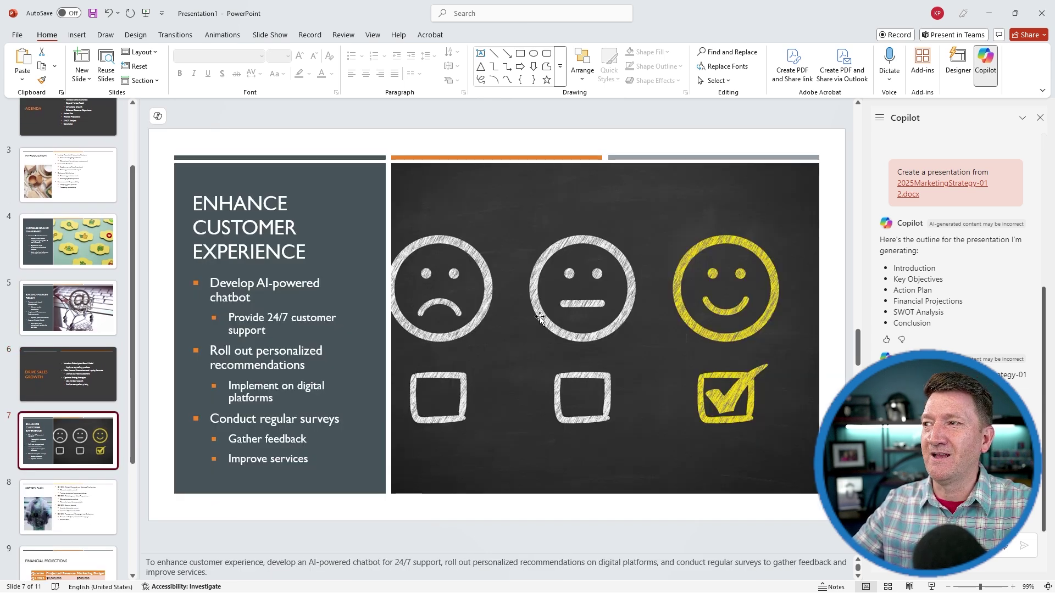
{"action": "key", "text": "Down"}
{"action": "key", "text": "Down"}
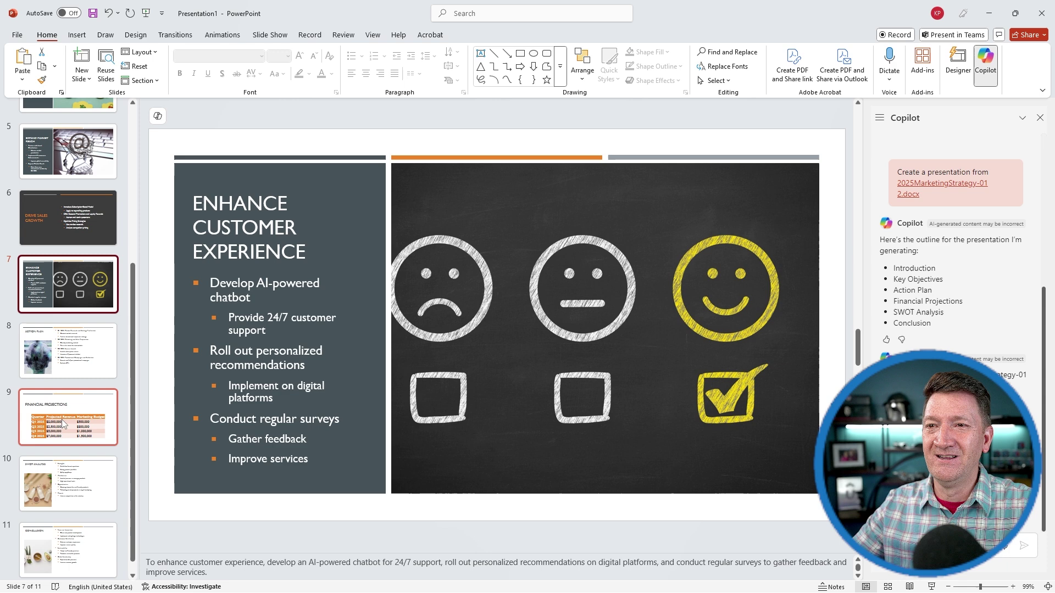
{"action": "key", "text": "Down"}
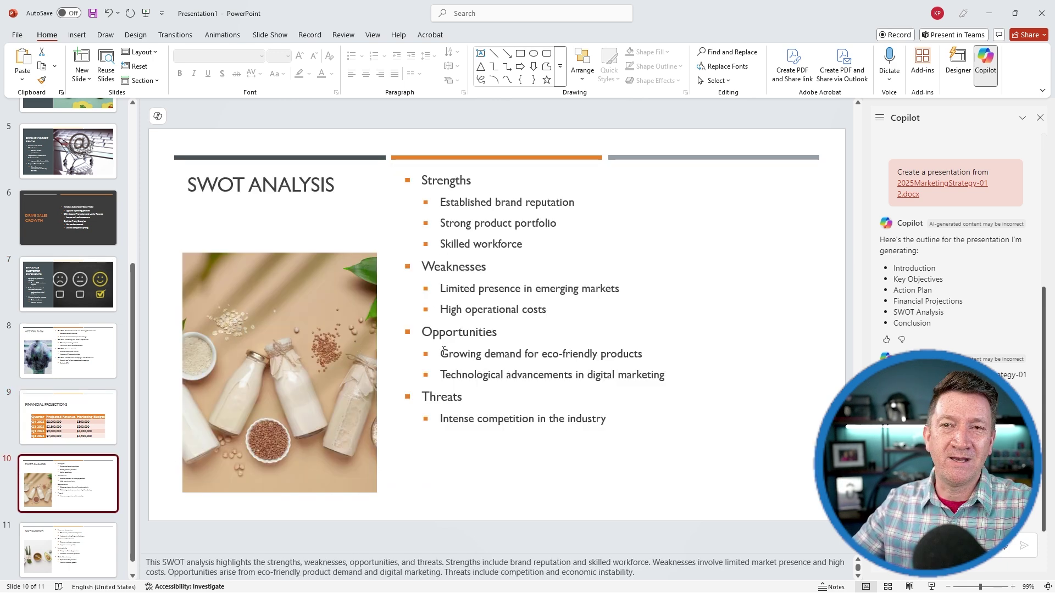
Go to slide 11, the Conclusion slide, to see its points and notes
{"action": "scroll", "coordinate": [70, 471], "scroll_direction": "down", "scroll_amount": 1}
{"action": "left_click", "coordinate": [78, 543]}
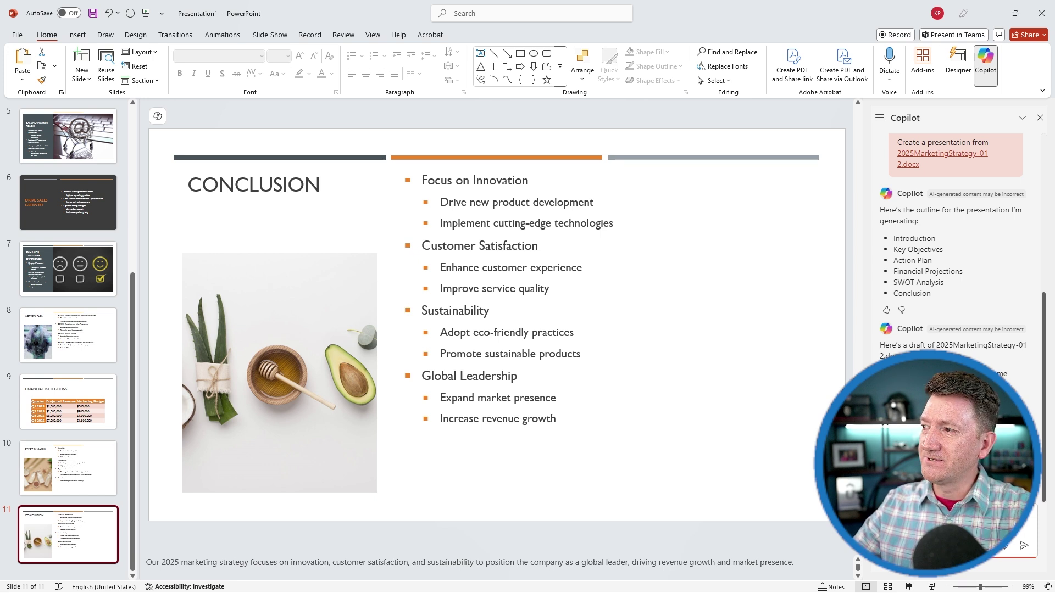
Ask Copilot 'What are some good questions to ask the audience?' and read its suggested questions
{"action": "left_click", "coordinate": [1024, 547]}
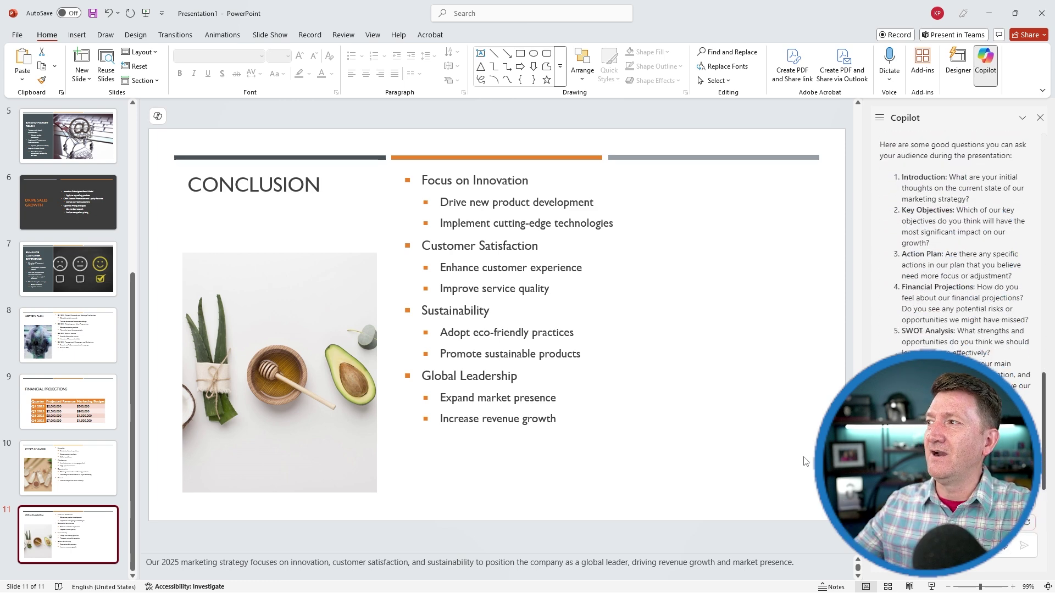
{"action": "scroll", "coordinate": [923, 338], "scroll_direction": "up", "scroll_amount": 2}
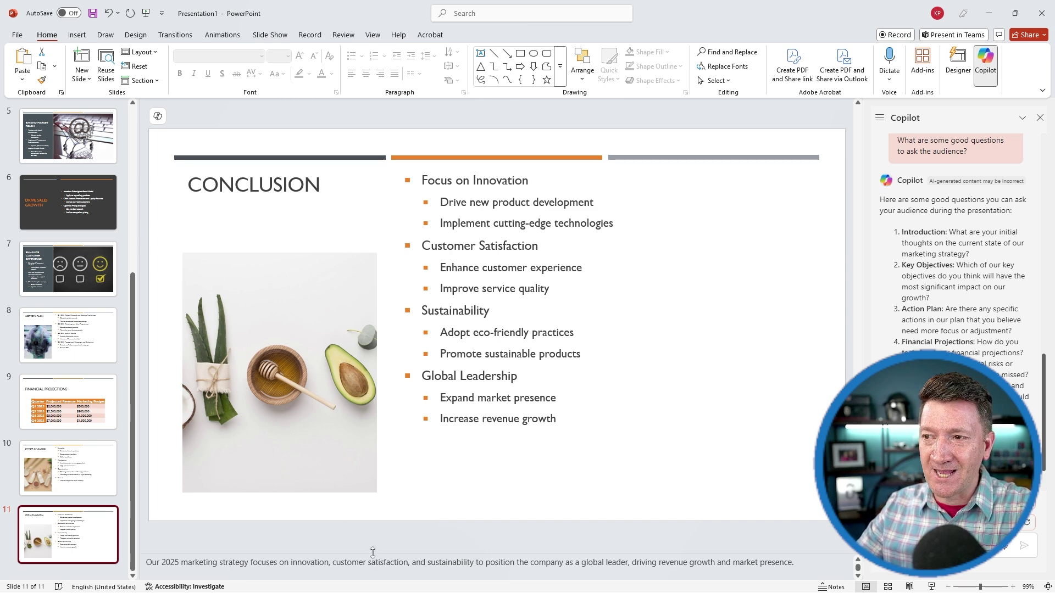
Enlarge the Notes pane to read the Conclusion notes and original document text in full
{"action": "left_click_drag", "start_coordinate": [373, 551], "coordinate": [377, 438]}
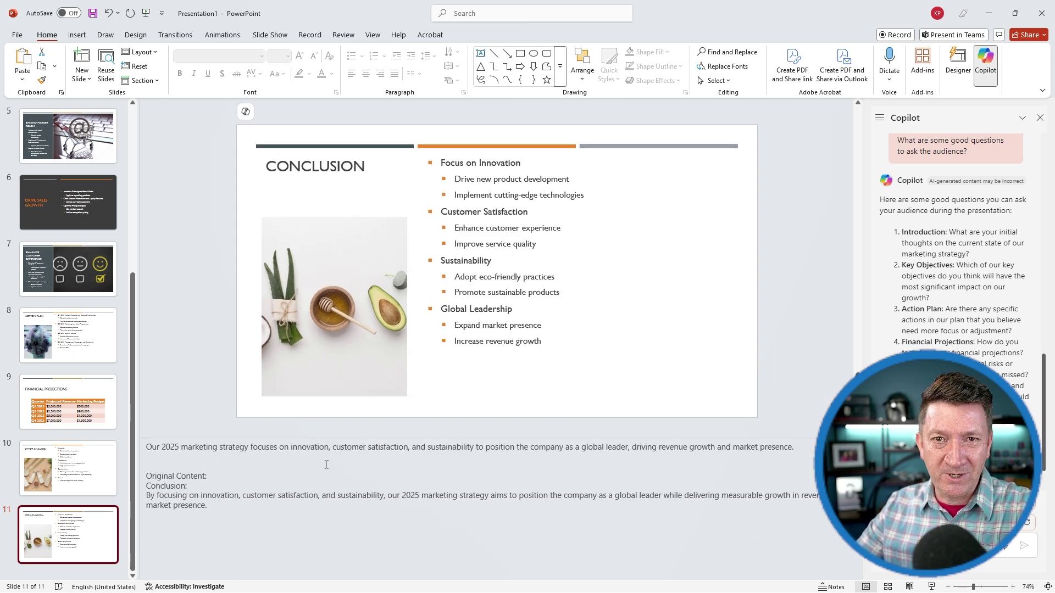